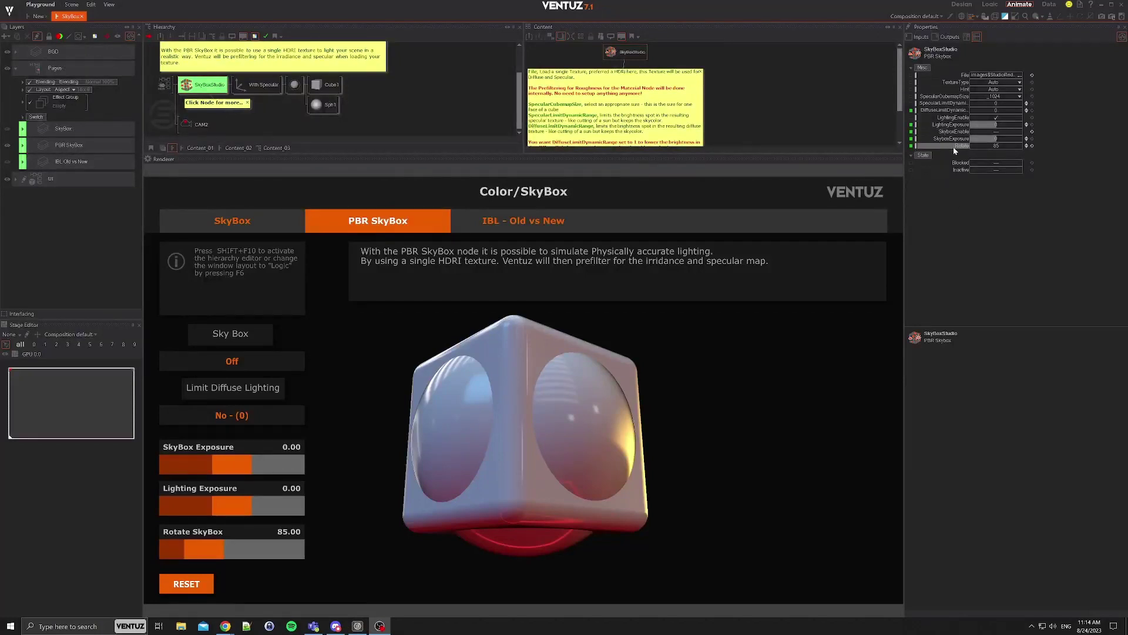
Step: Rotate the PhongVsPBR scene's skybox to 261 with the Rotate SkyBox slider
mouse_move(190, 552)
mouse_down()
mouse_move(295, 542)
mouse_move(179, 548)
mouse_up()
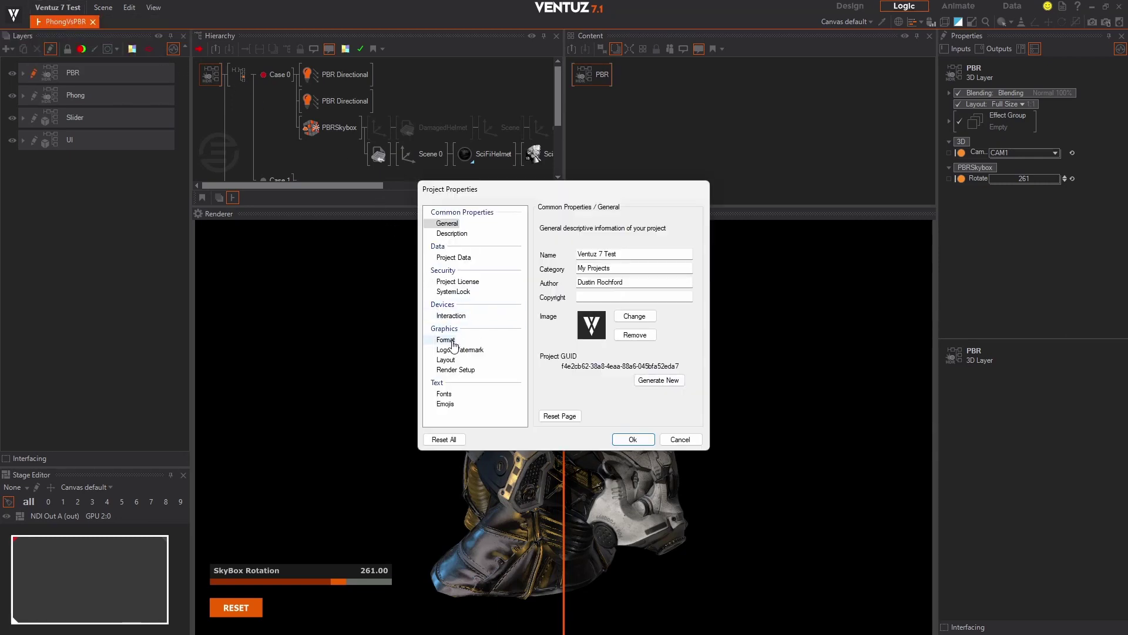
Step: Switch the project format to HDR and raise the Phong layer's exposure to 0.06
click(447, 341)
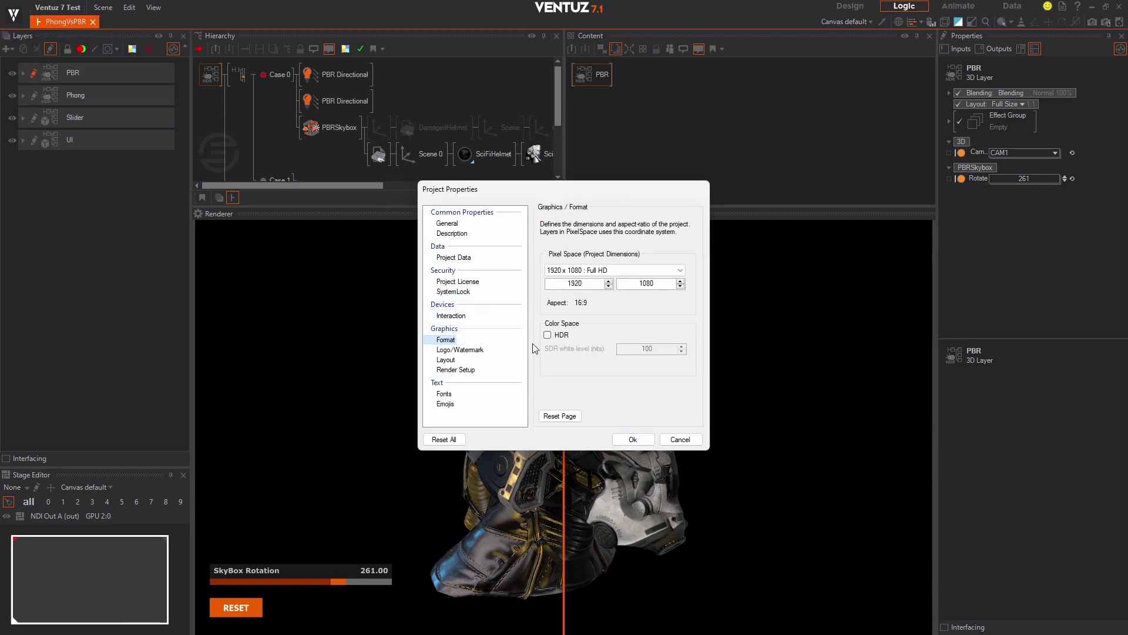
click(560, 335)
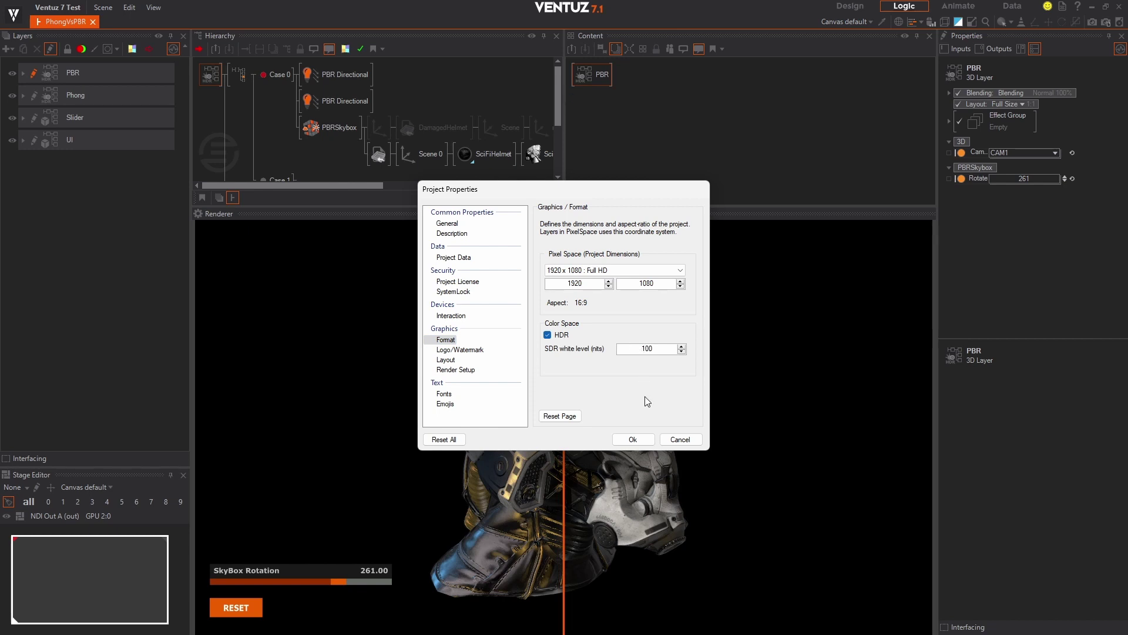
click(633, 440)
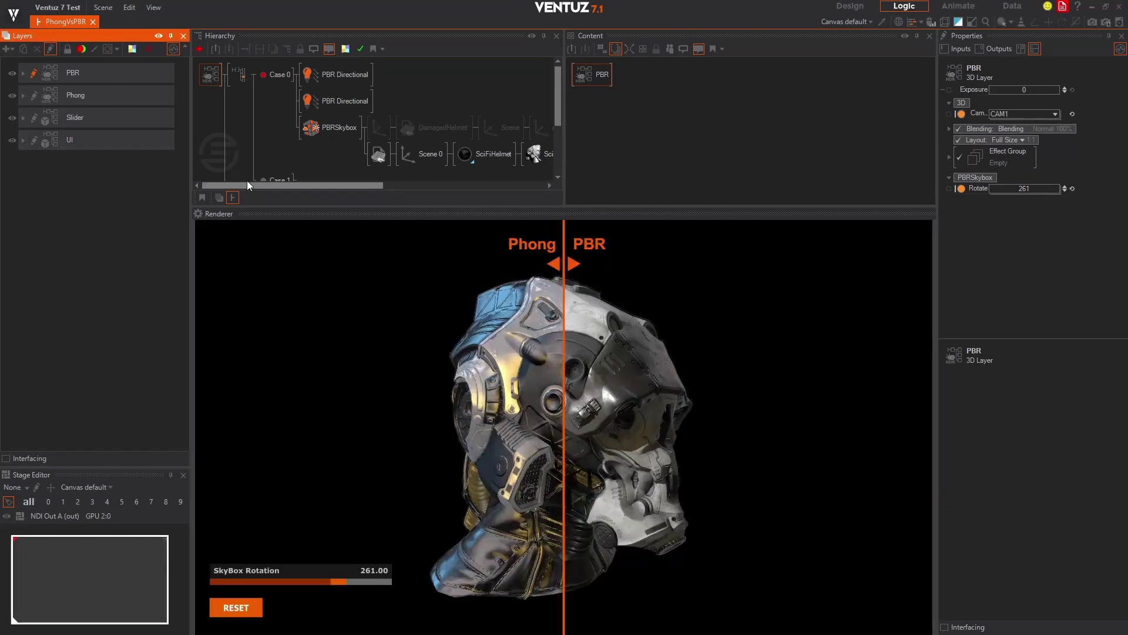
click(26, 95)
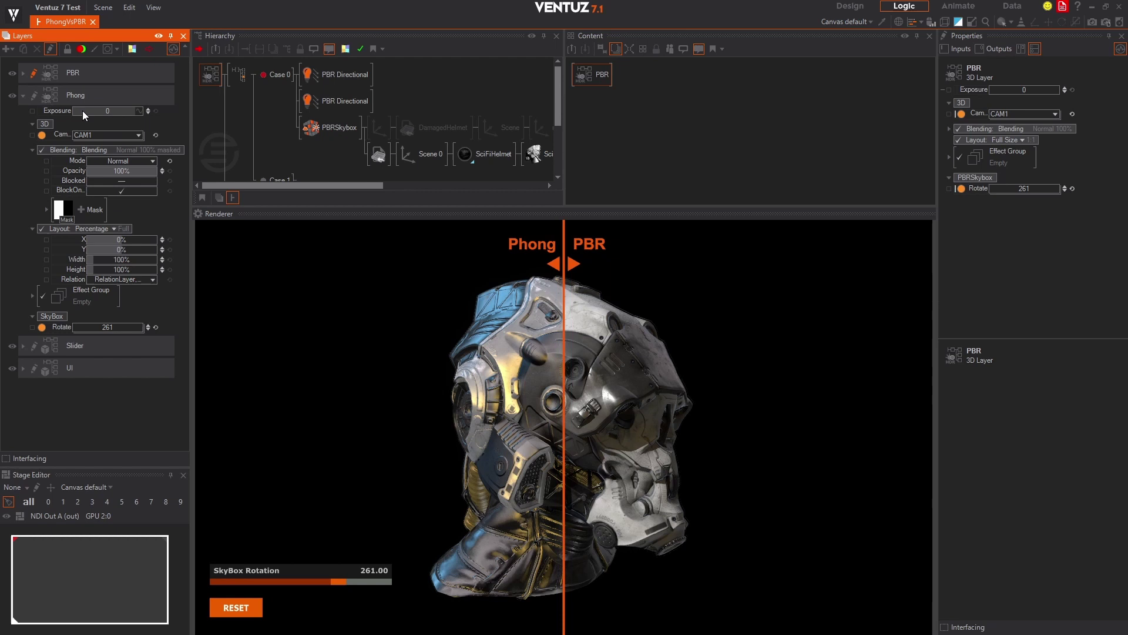
drag(107, 115, 107, 114)
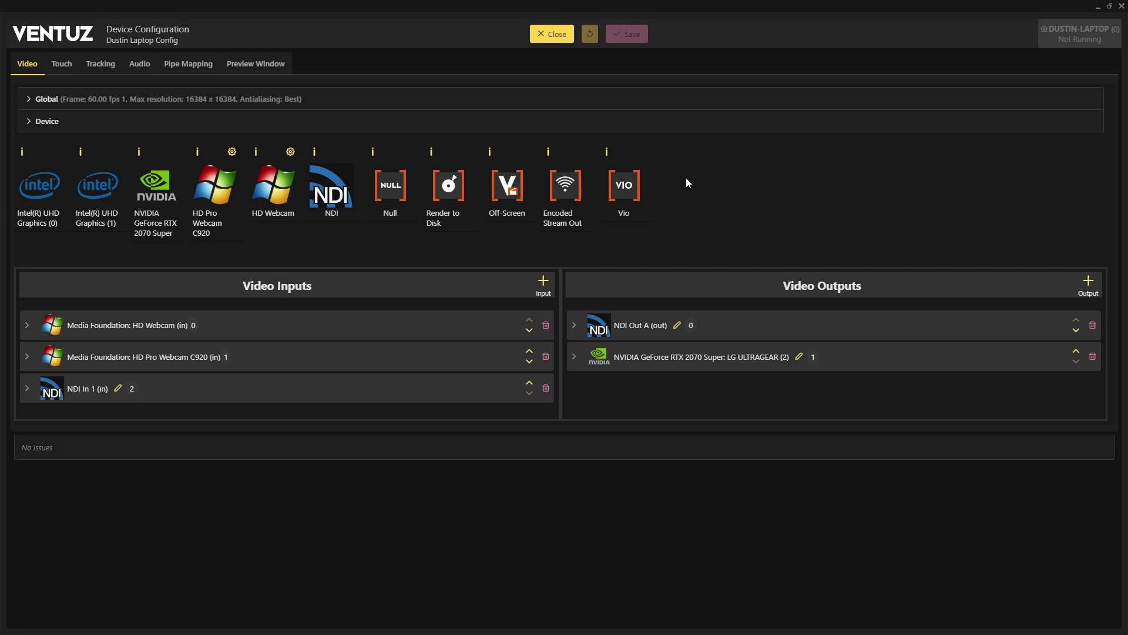
Step: Keep the RTX 2070 Super output's HDR colour space on Autodetect and display transform on None (clamp)
click(576, 360)
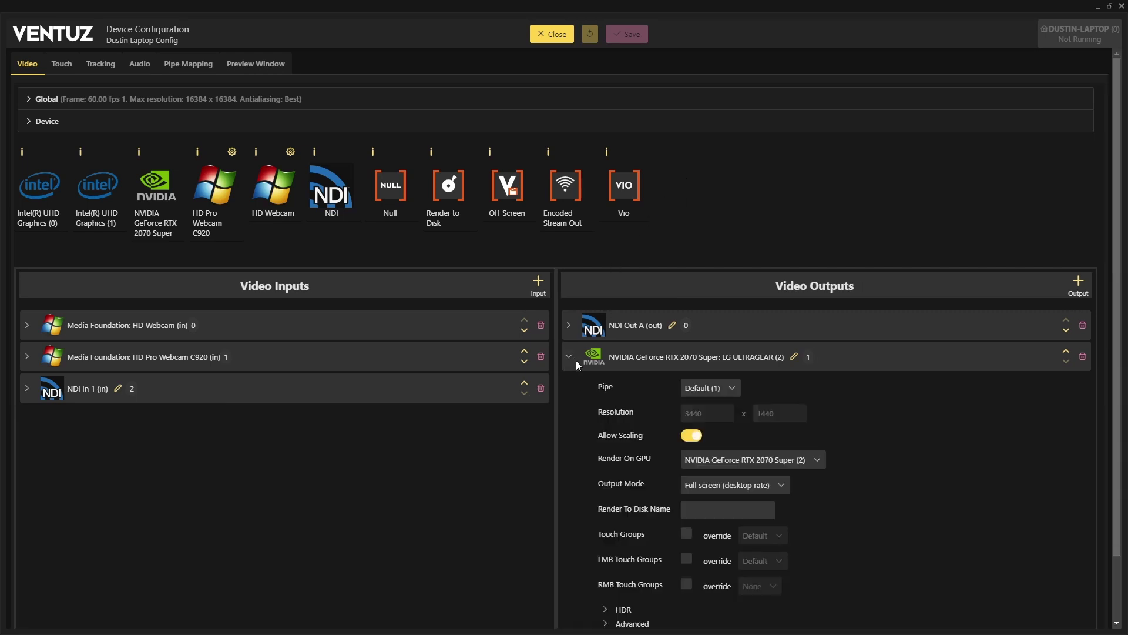
scroll(872, 422, down, 2)
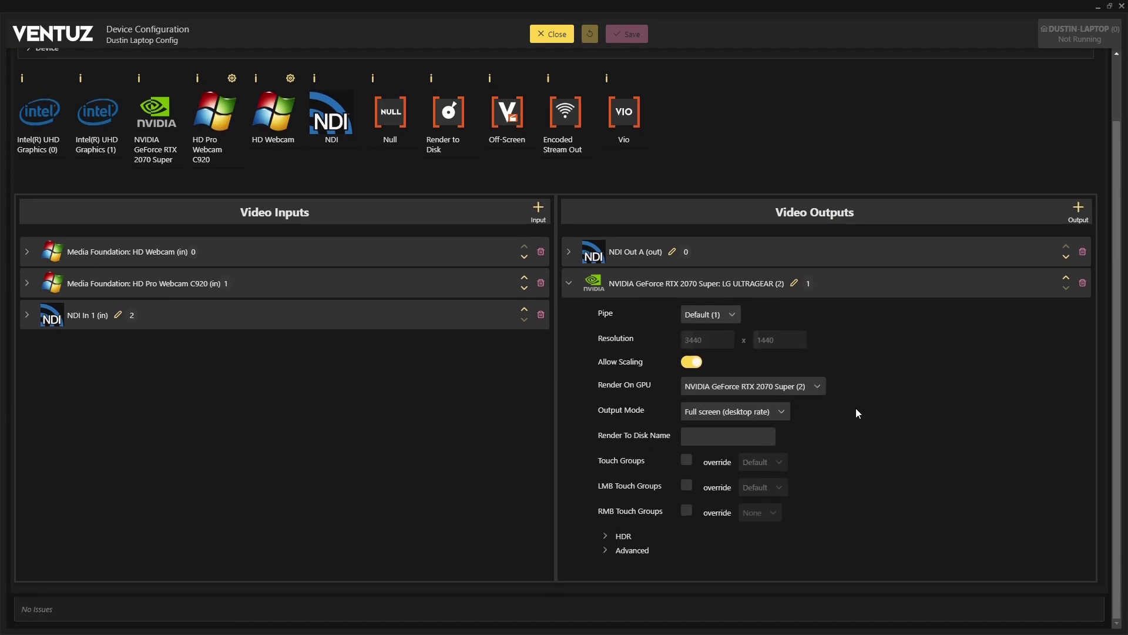
click(608, 538)
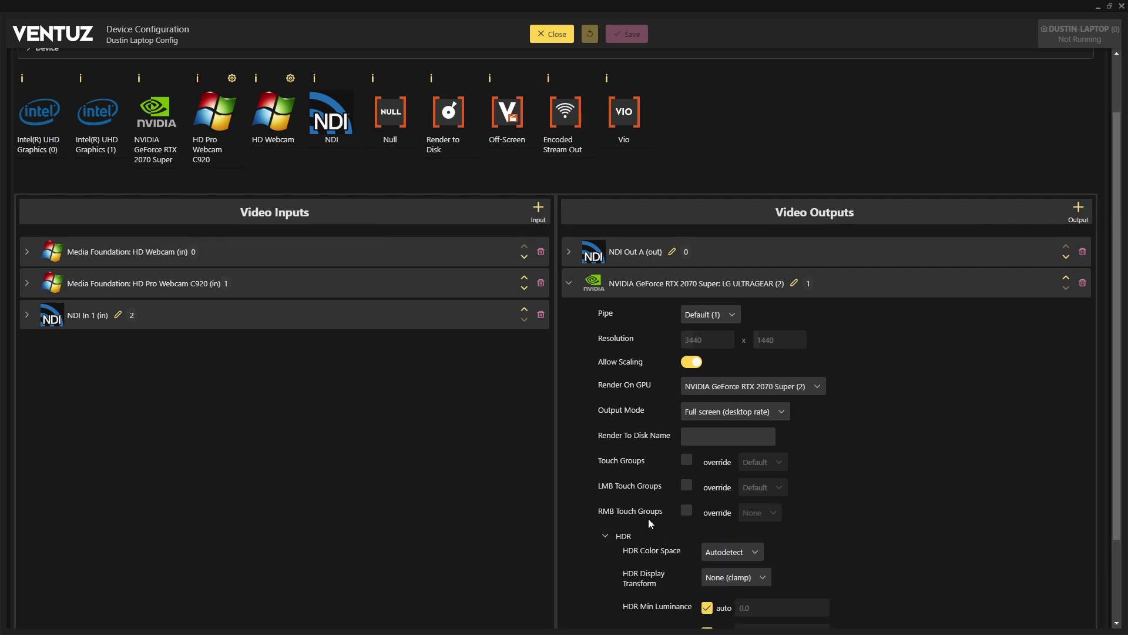
scroll(648, 519, down, 3)
click(747, 450)
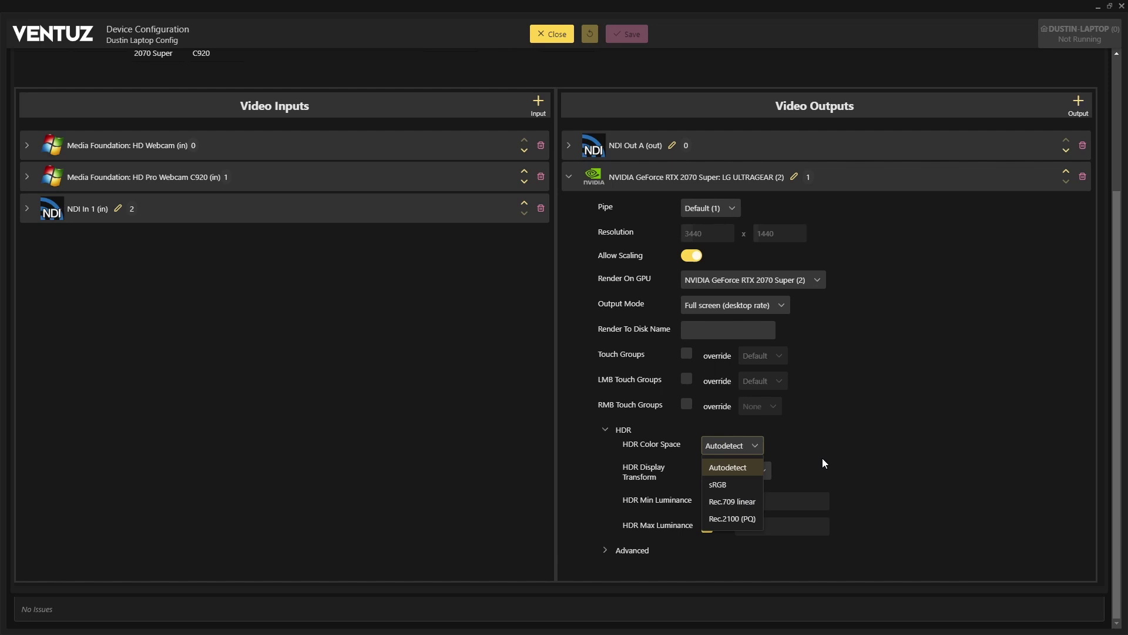
click(823, 457)
click(756, 479)
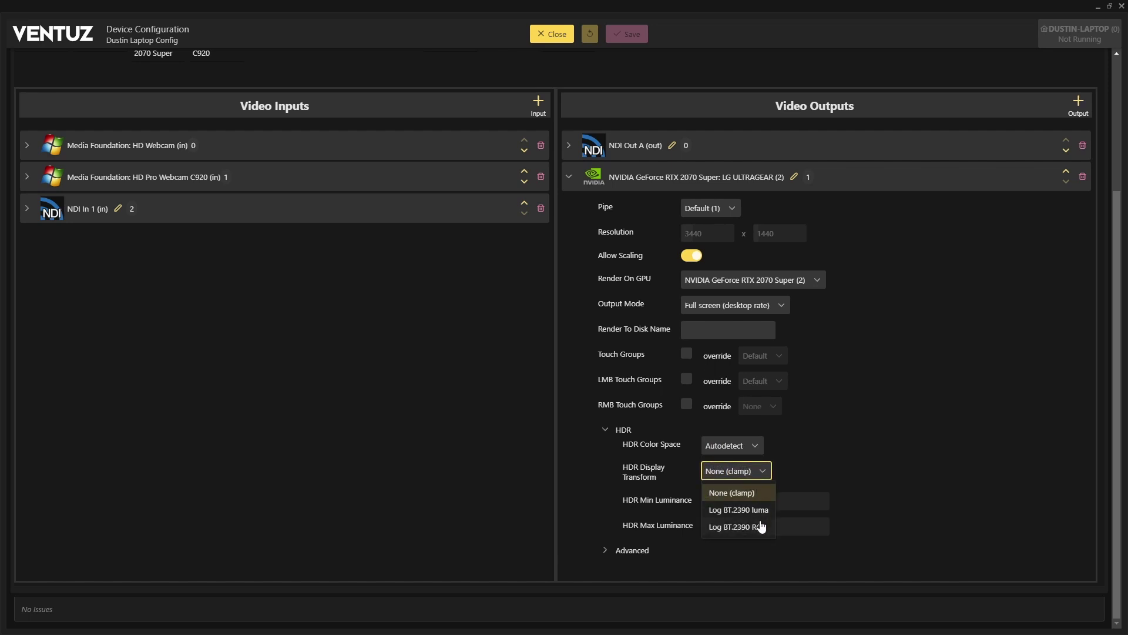
click(870, 495)
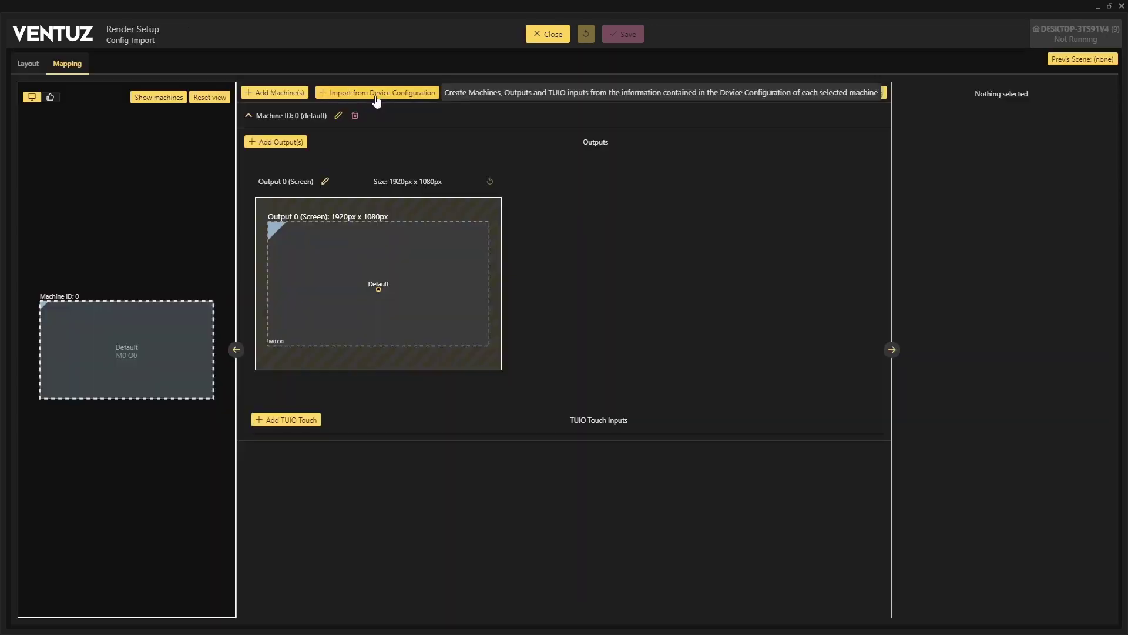
Step: Import the 4screens device configuration's outputs and TUIO input into machine 0
click(373, 94)
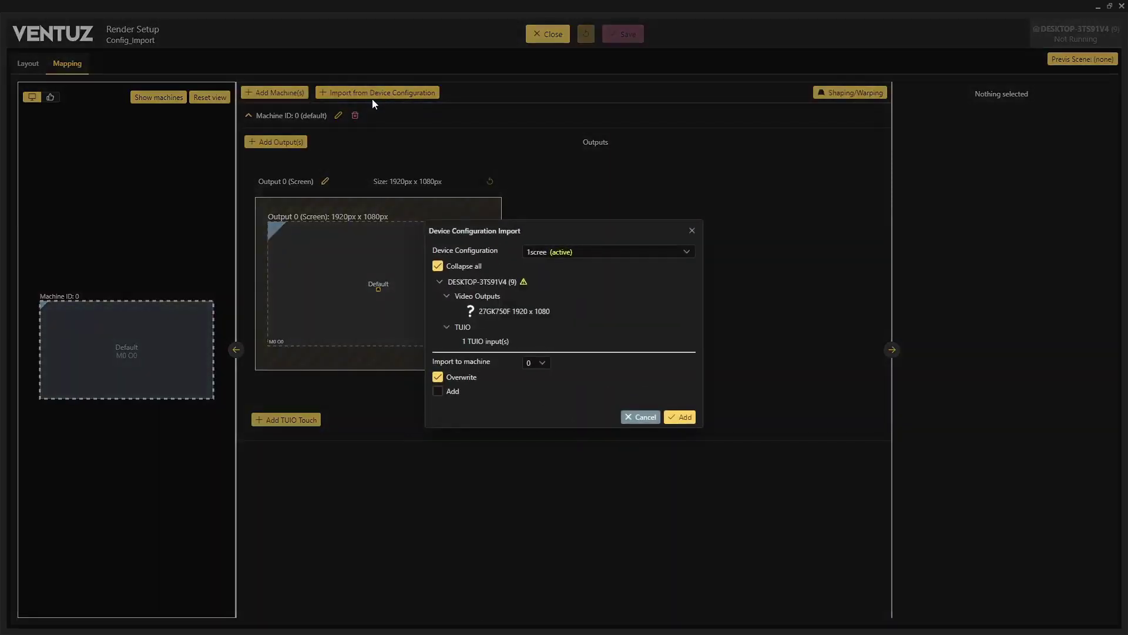
click(617, 259)
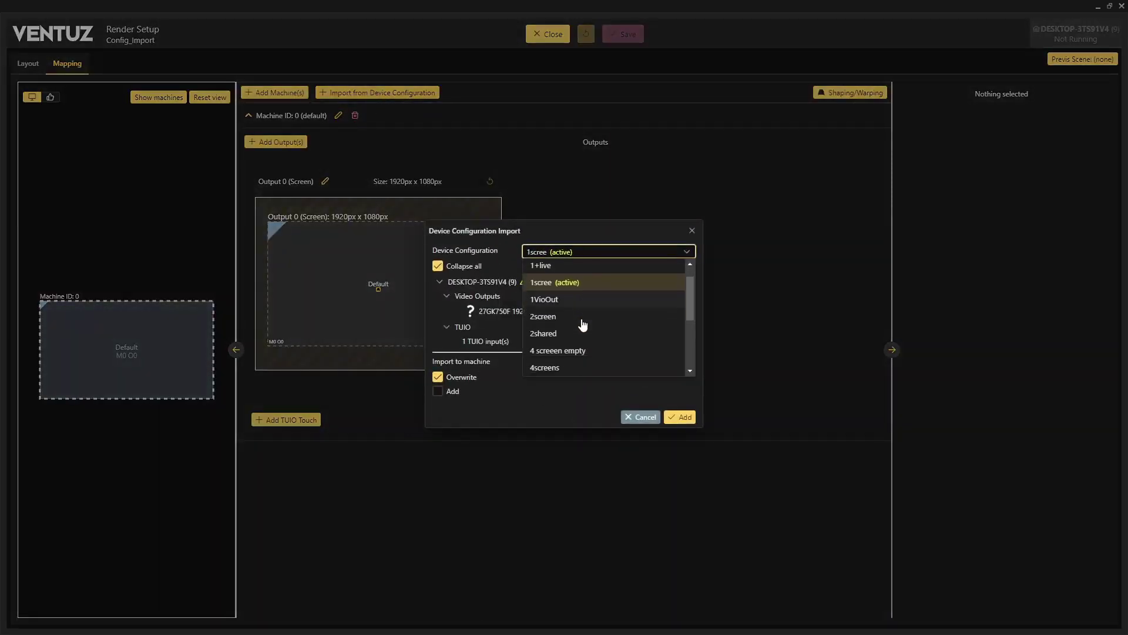
scroll(582, 325, down, 2)
click(580, 281)
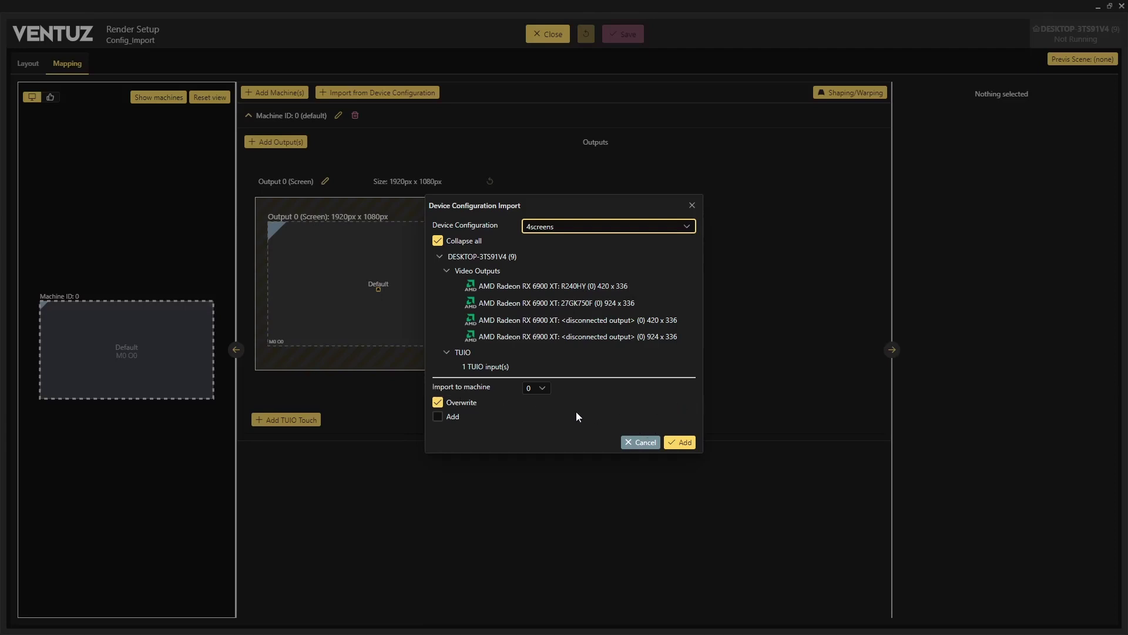
click(682, 444)
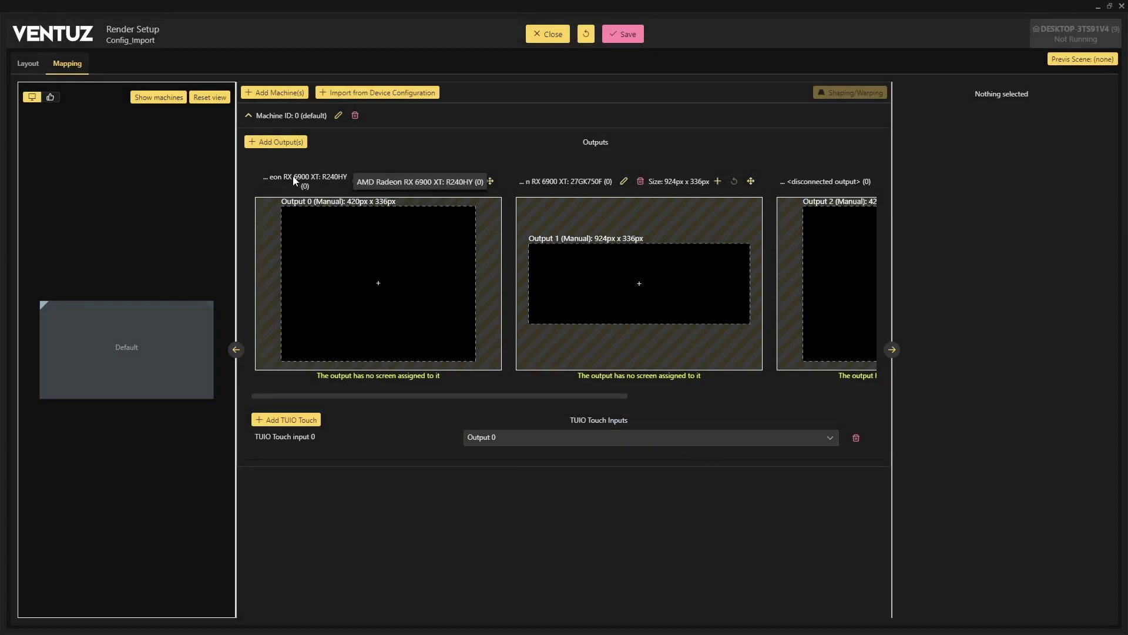
Step: Reorder the imported outputs in the mapping, swapping the first two
drag(751, 181, 259, 239)
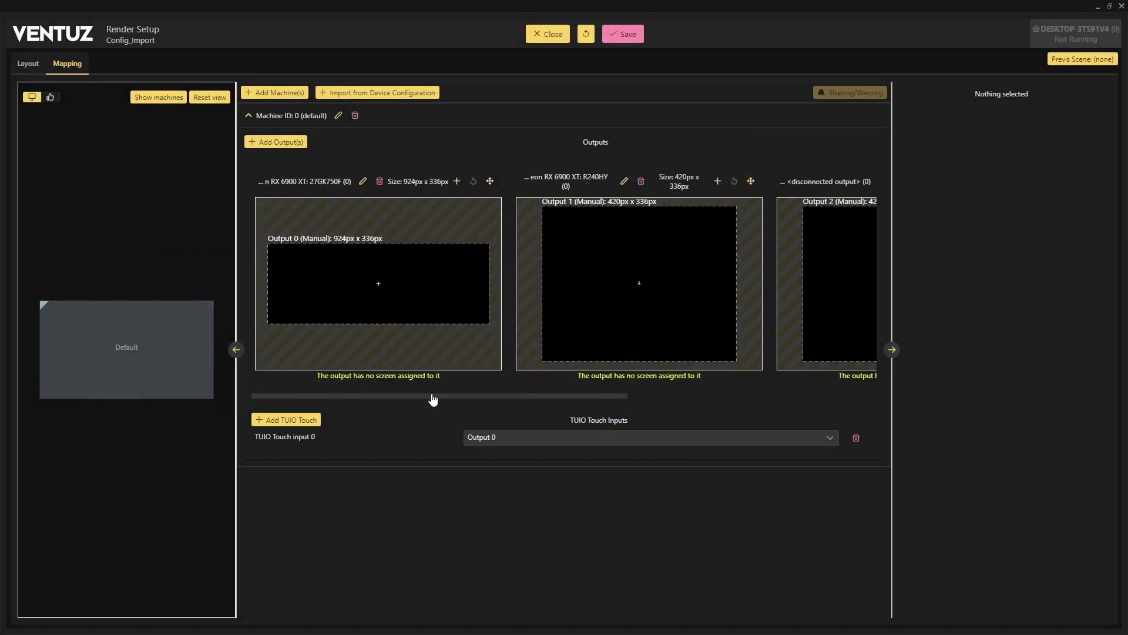
drag(433, 399, 682, 396)
mouse_move(597, 181)
mouse_down()
mouse_move(838, 257)
mouse_move(861, 253)
mouse_up()
Step: Check Output 1's name in its settings popup, then measure from Default's top corner
click(623, 181)
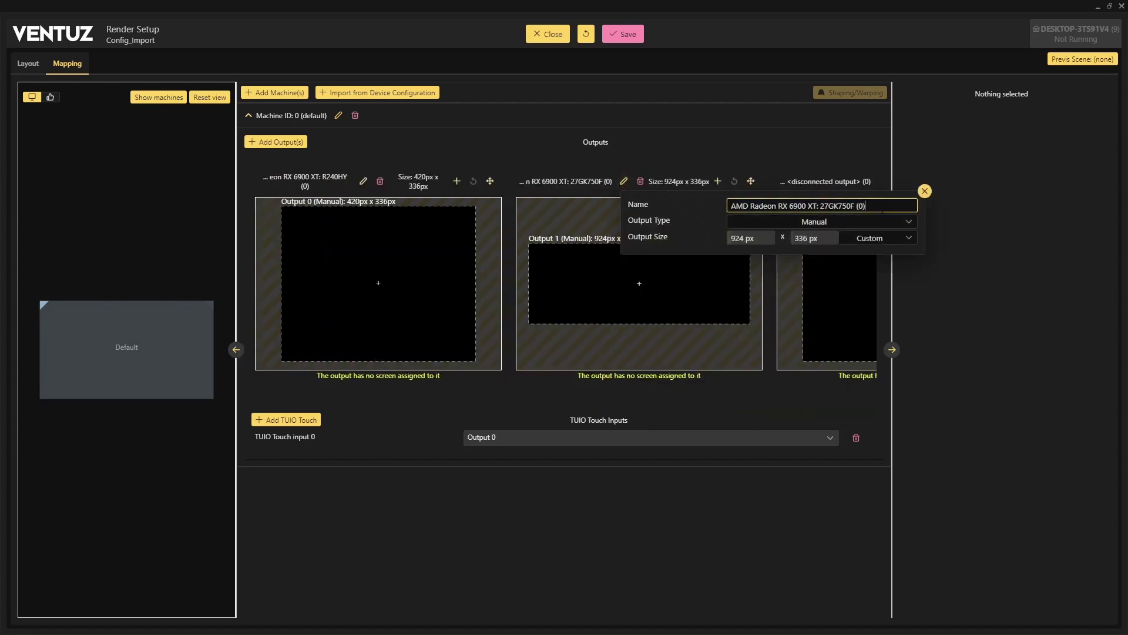
drag(882, 207, 713, 205)
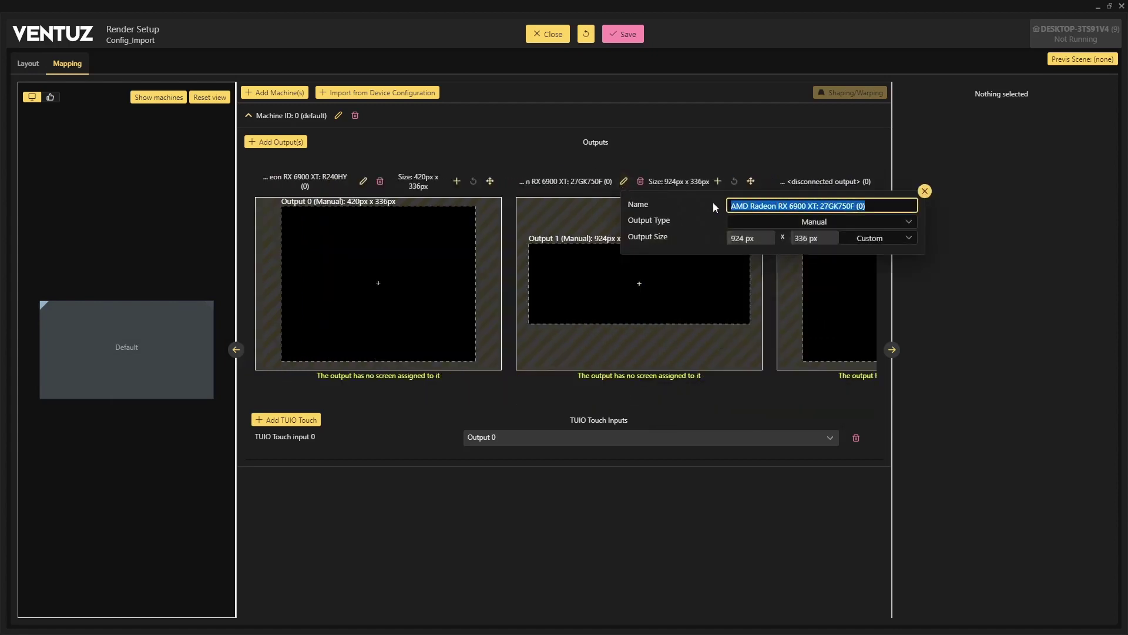
click(924, 191)
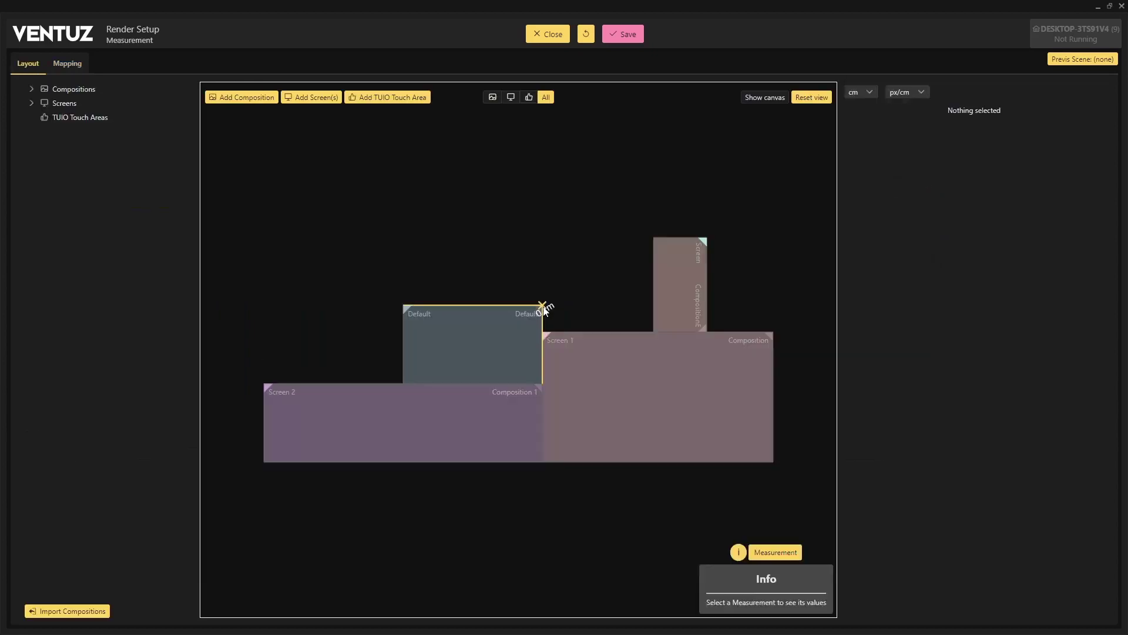
drag(541, 306, 655, 305)
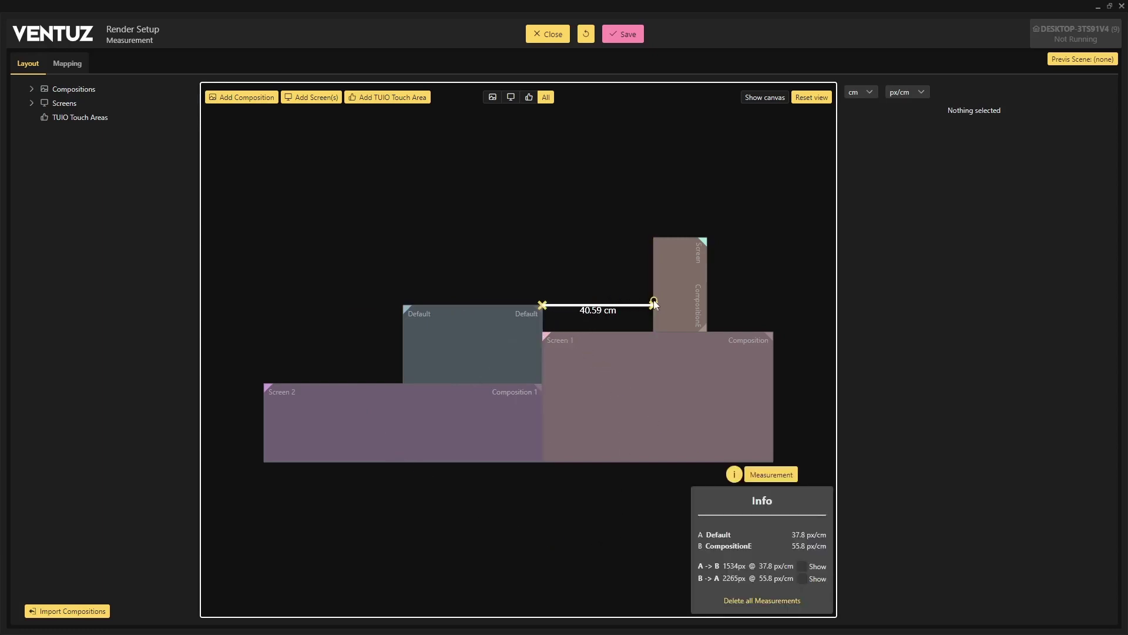
Step: Measure rightward from Default's left edge, then move the four selected areas left and up
click(577, 468)
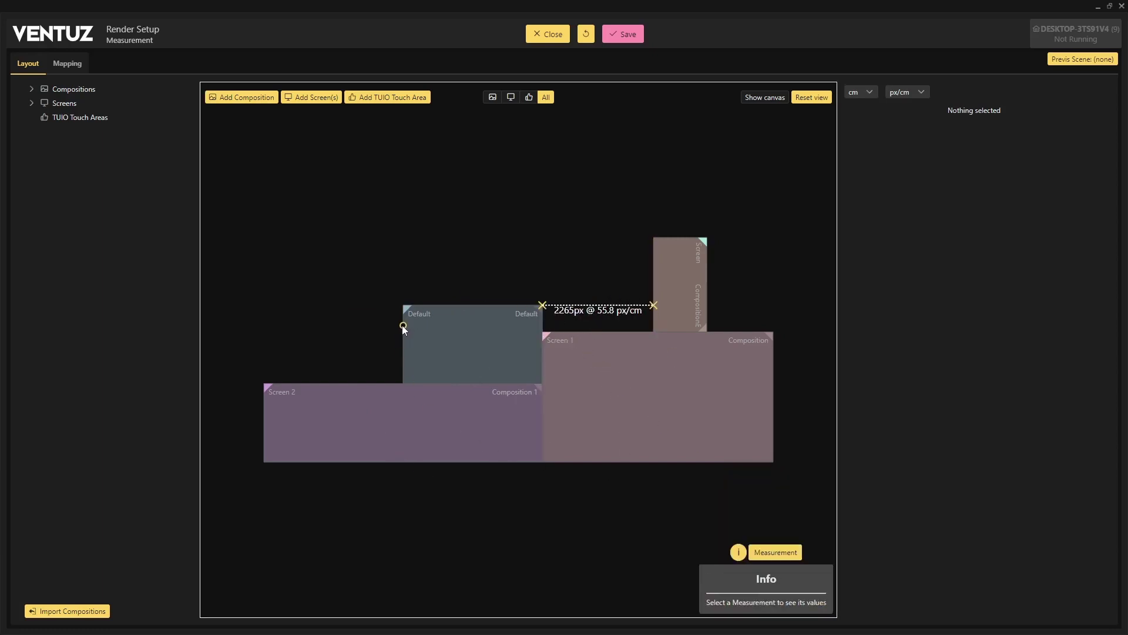
drag(402, 325, 654, 322)
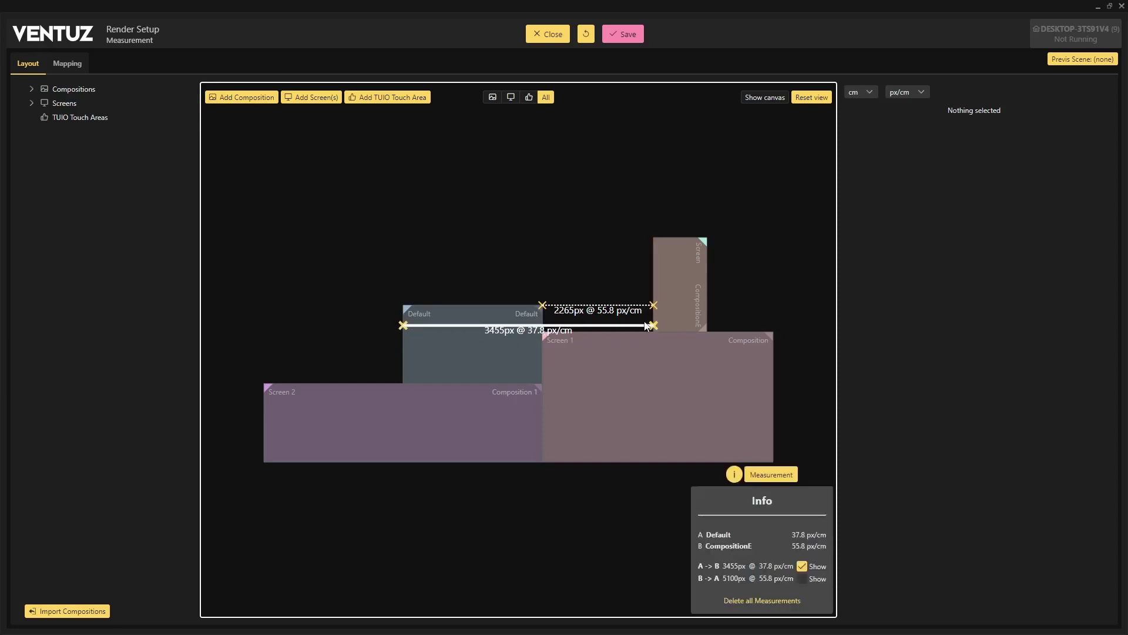
click(474, 517)
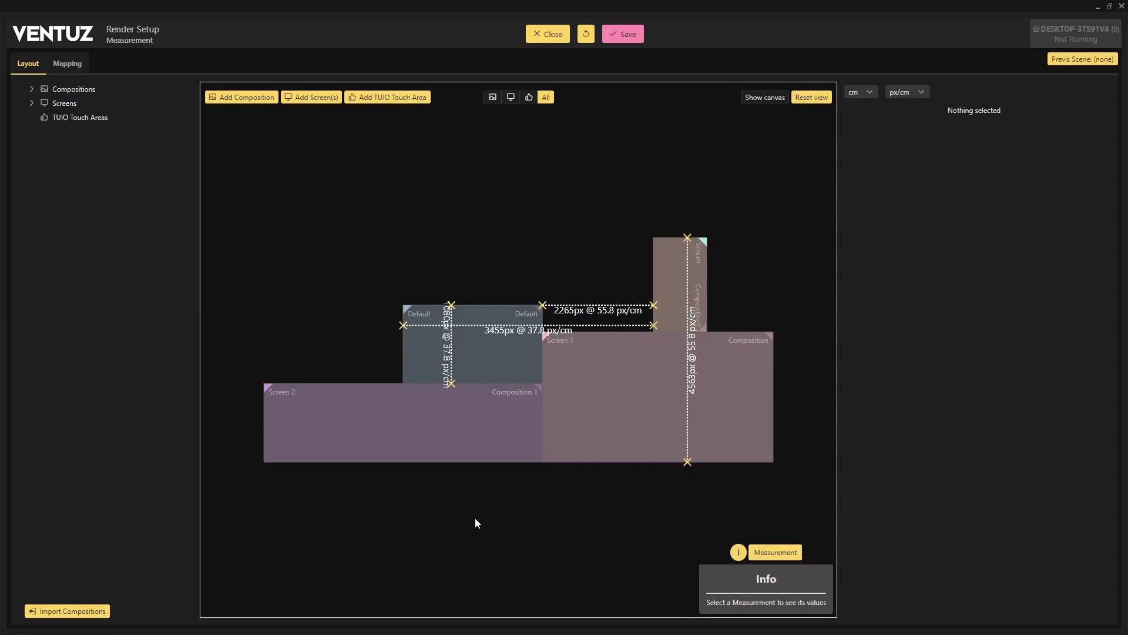
drag(479, 467, 564, 513)
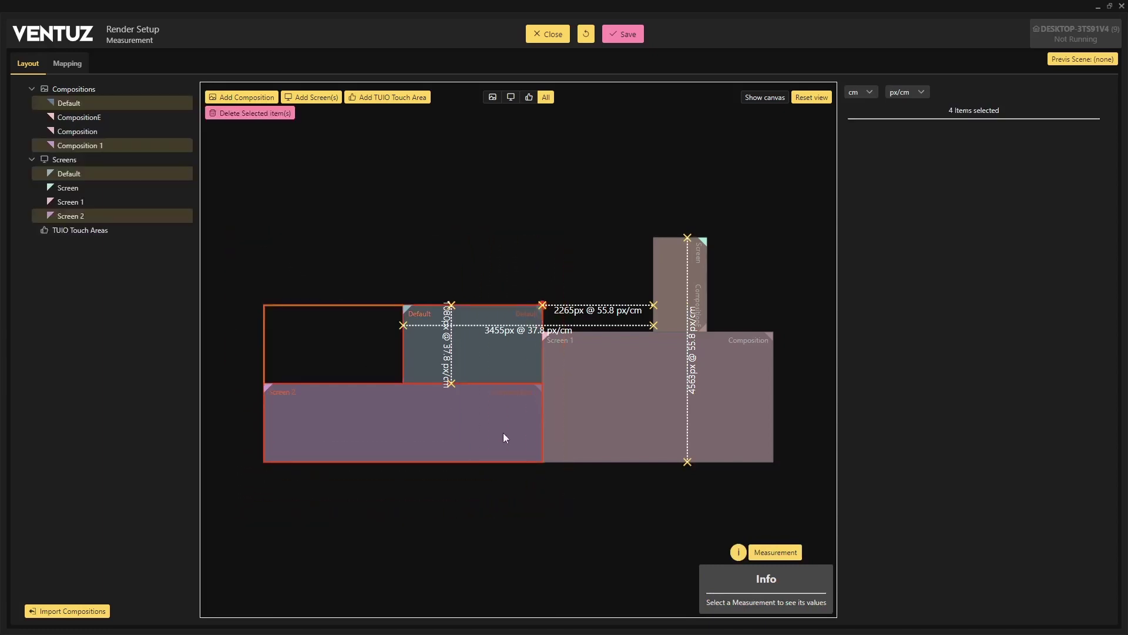
drag(503, 435, 480, 411)
Step: Show the 40.59 cm measurement in Default's and CompositionE's pixel densities, then start a new measurement
click(753, 505)
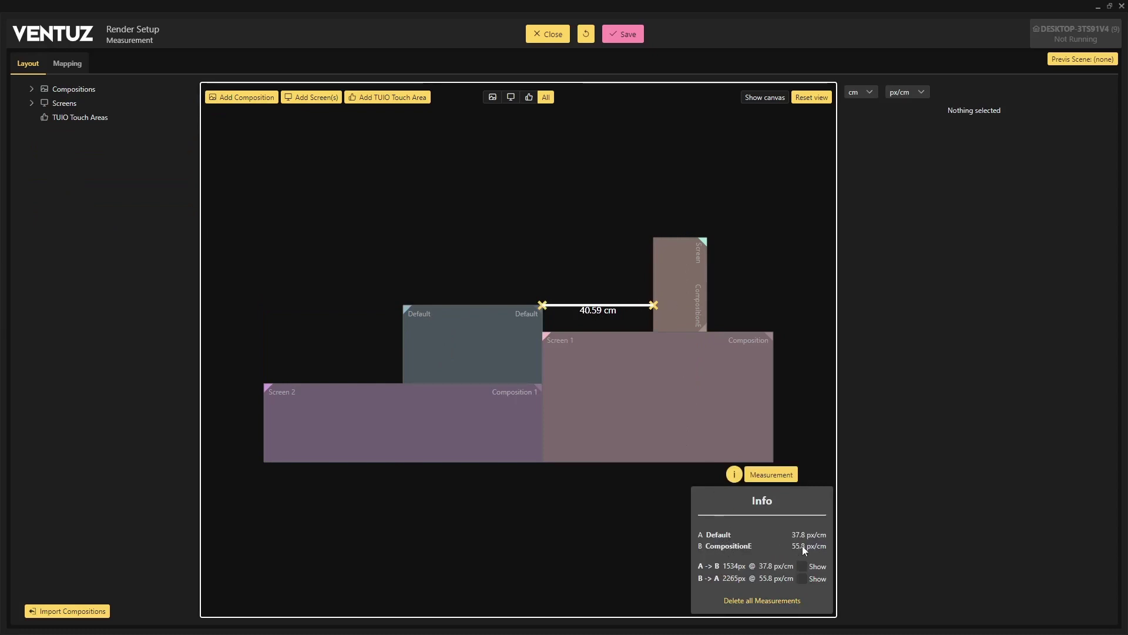
click(802, 566)
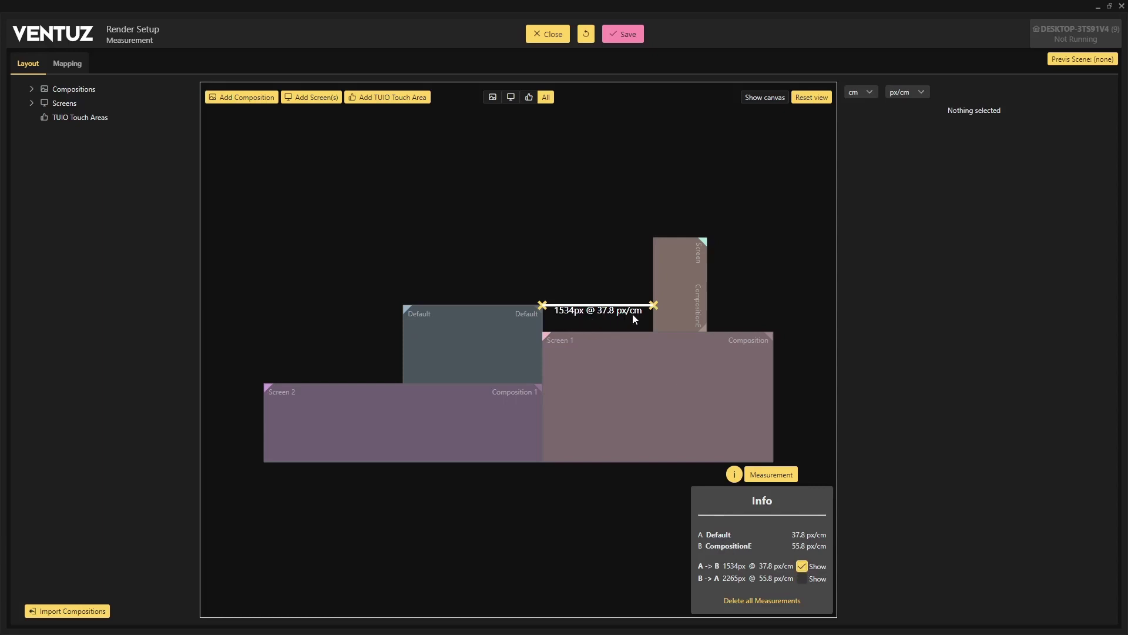
click(803, 579)
click(462, 276)
drag(403, 326, 654, 325)
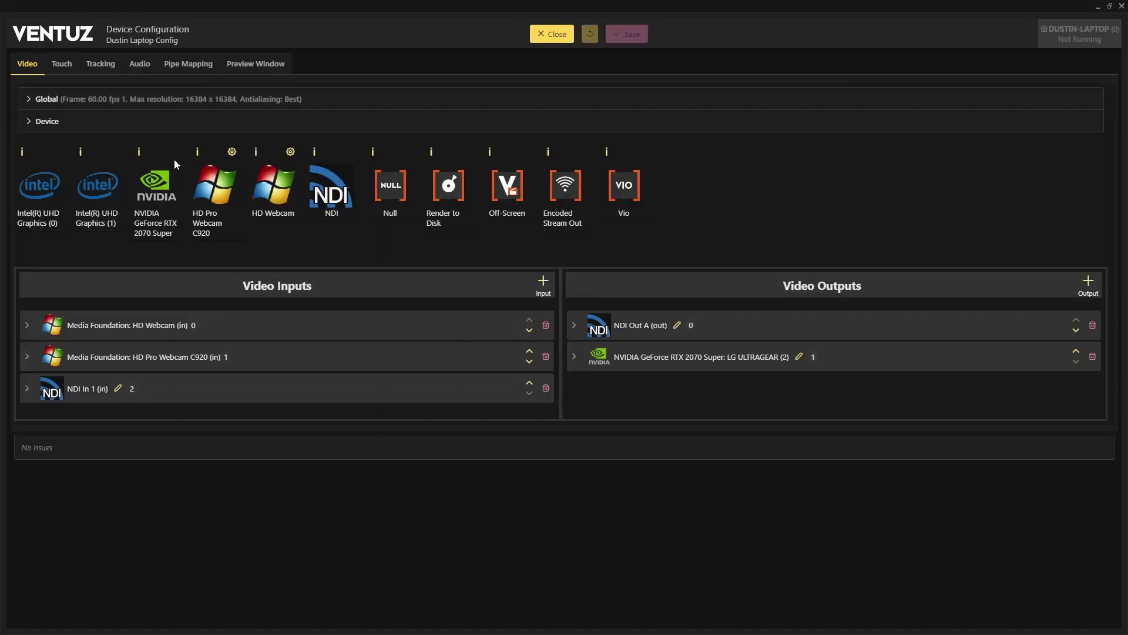
Step: List the Preview Window's fullscreen output choices: Auto, LG ULTRAGEAR and DISPLAY1
click(247, 70)
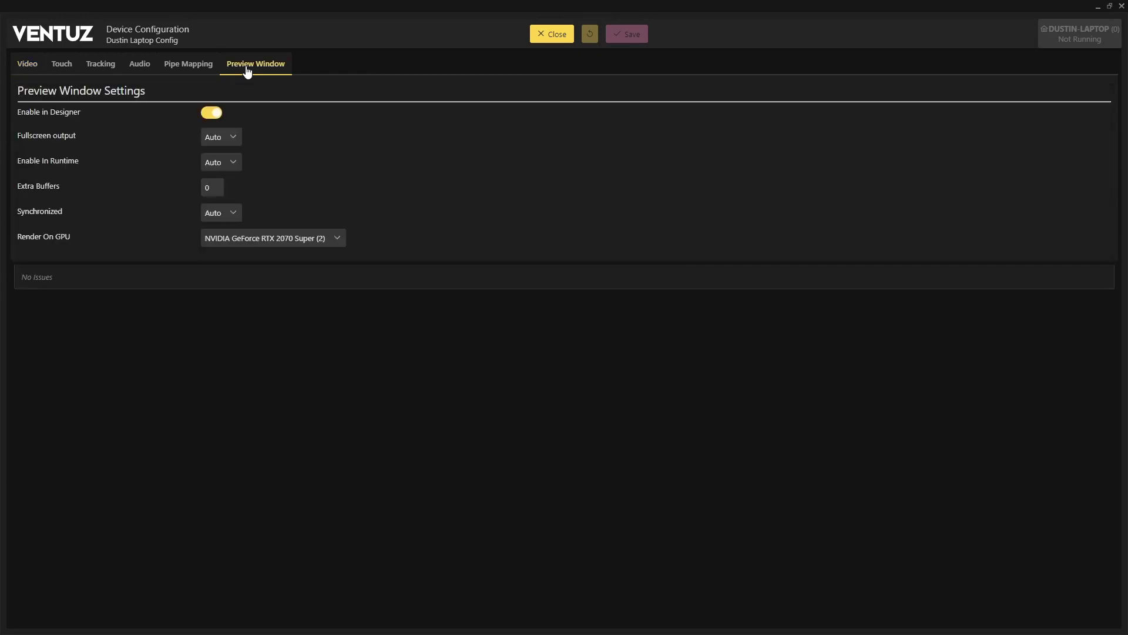
click(236, 143)
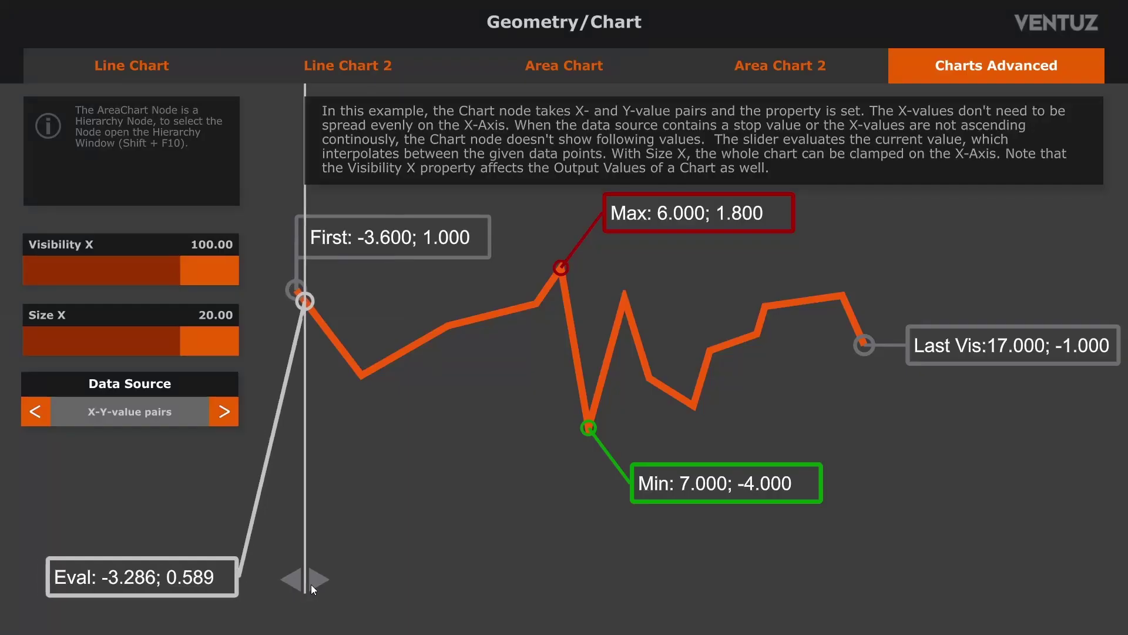
Step: Move the chart's evaluation point right until it reads Eval 13.474; 0.411
drag(311, 585, 675, 594)
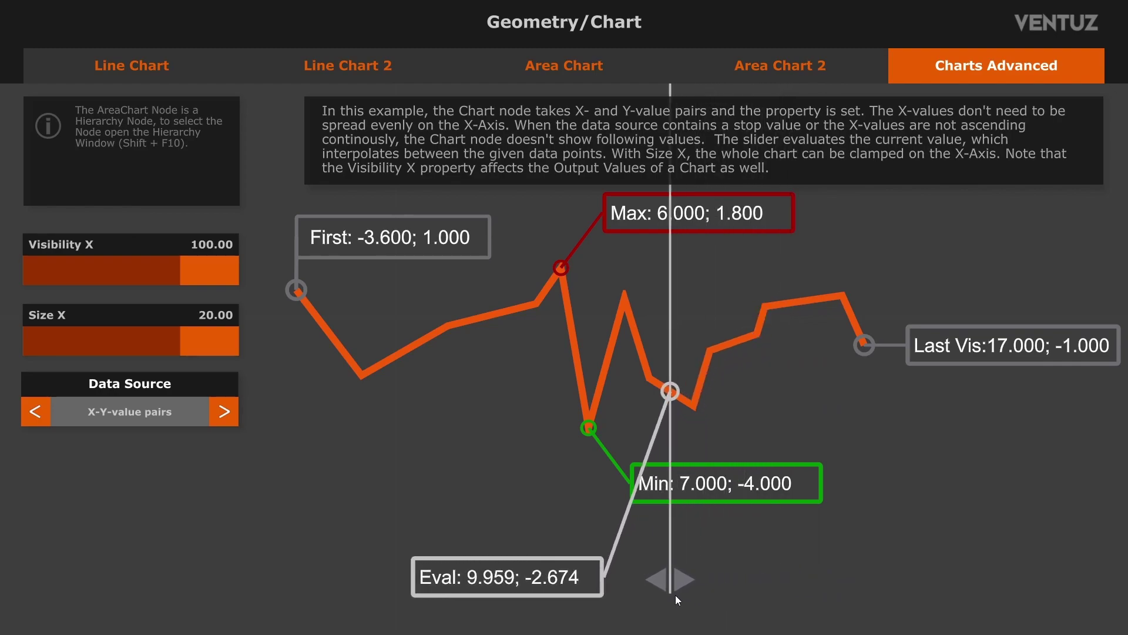